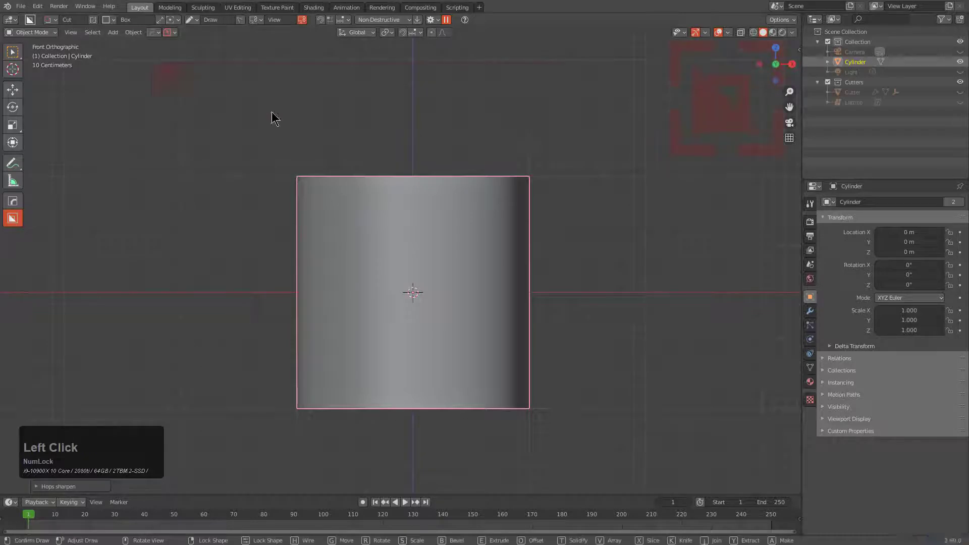
Step: Extend the box cutter through the cylinder's upper half and set its mode to Inset
mouse_move(610, 244)
middle_mouse_down()
mouse_move(507, 280)
mouse_move(225, 257)
middle_mouse_up()
scroll(224, 257, "up", 2)
key("x")
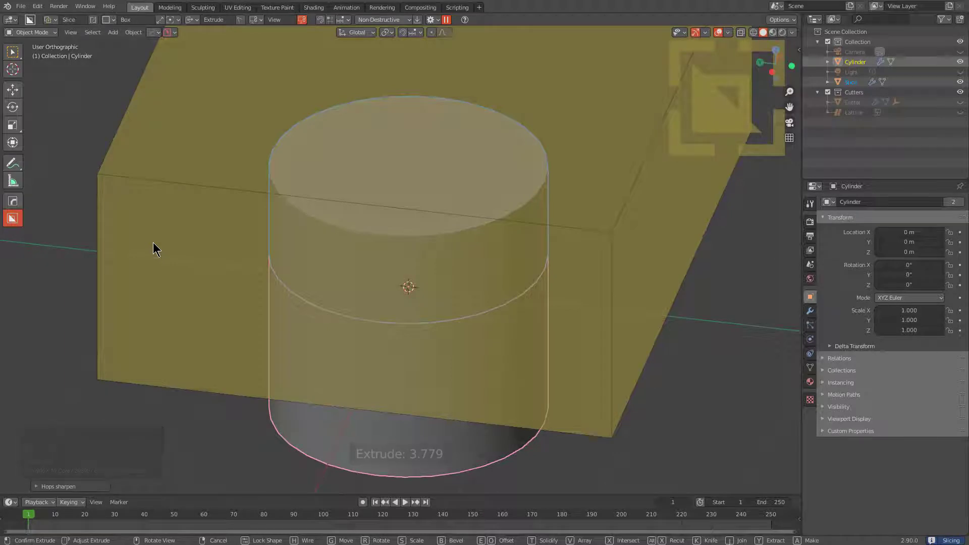
key("x")
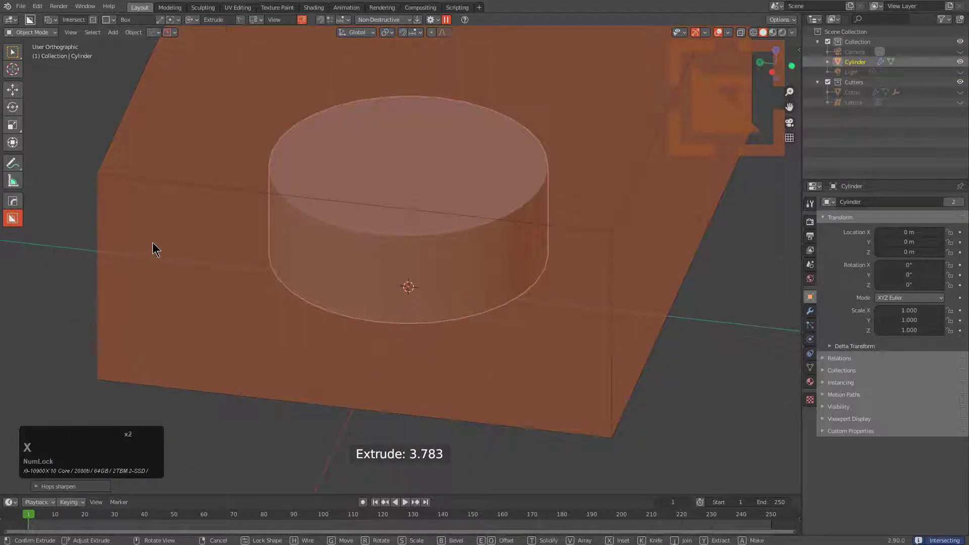
key("x")
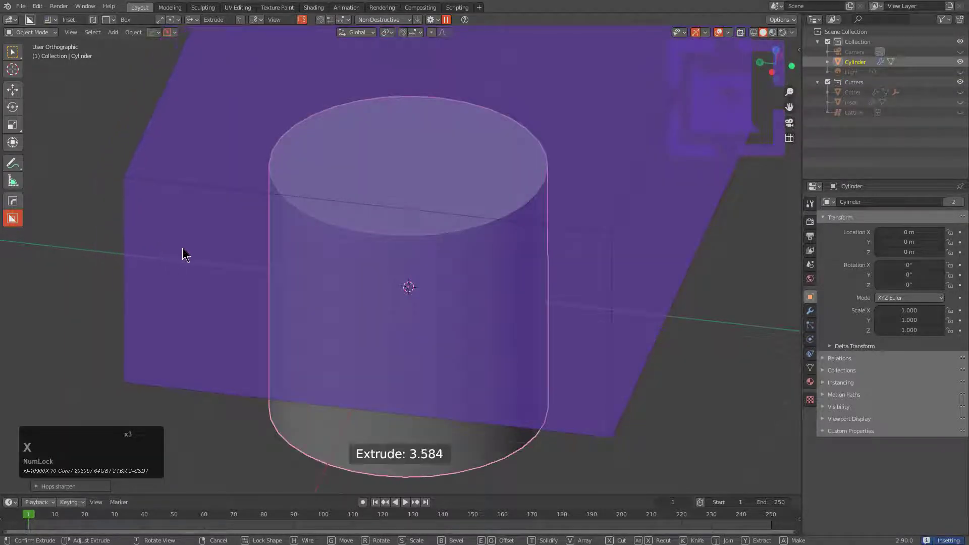
Step: Adjust the inset thickness to narrow the cylinder's upper part into a smaller collar and apply the cut
key("t")
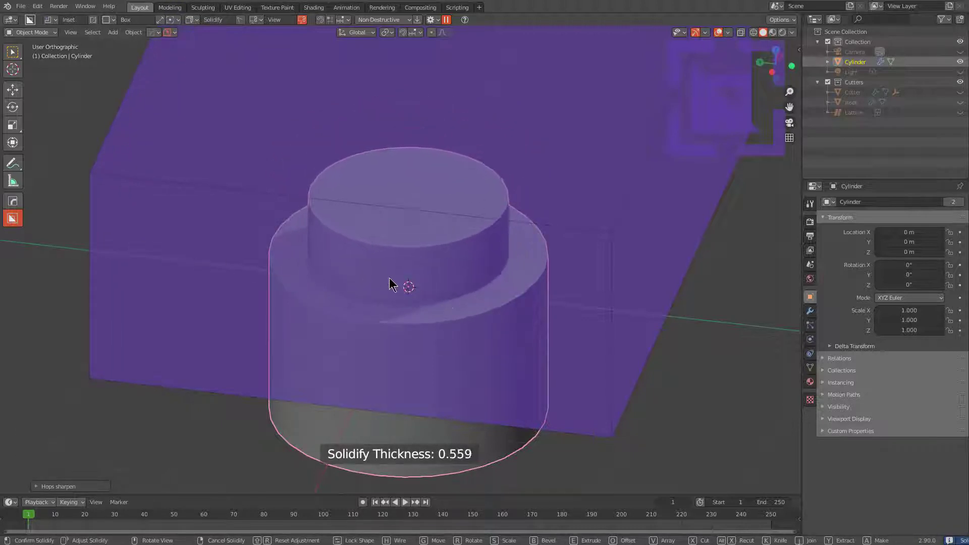
left_click(279, 237)
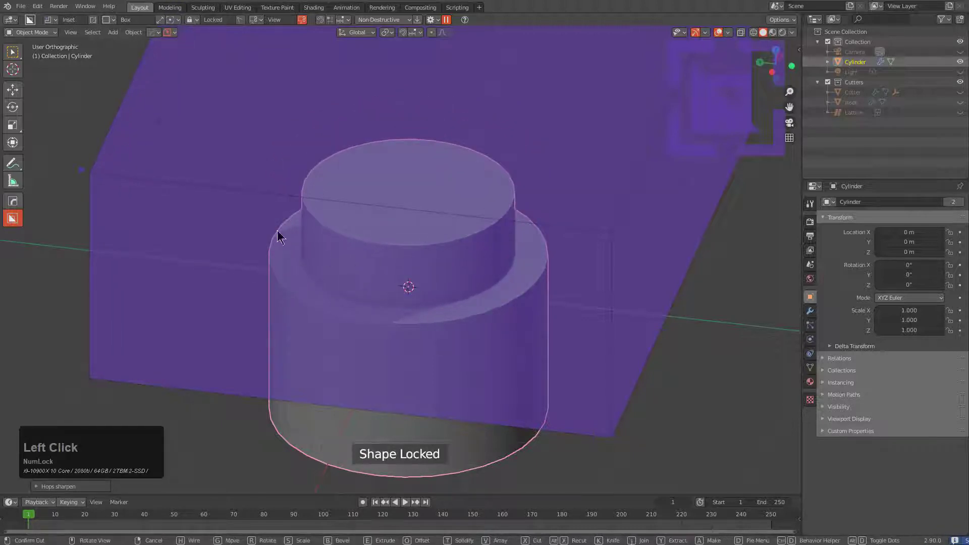
left_click(325, 178)
middle_click_drag(339, 180, 199, 184)
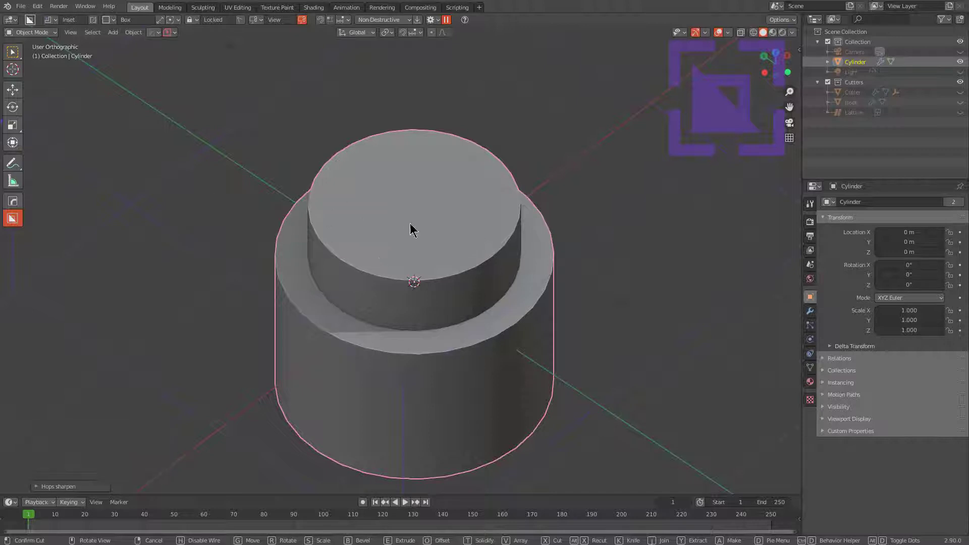
left_click(427, 215)
Step: Draw a box about 3.165 by 0.485 across the cylinder below the shoulder and inset it as a shallow ring groove
middle_click_drag(443, 213, 454, 160)
left_click_drag(258, 294, 666, 359)
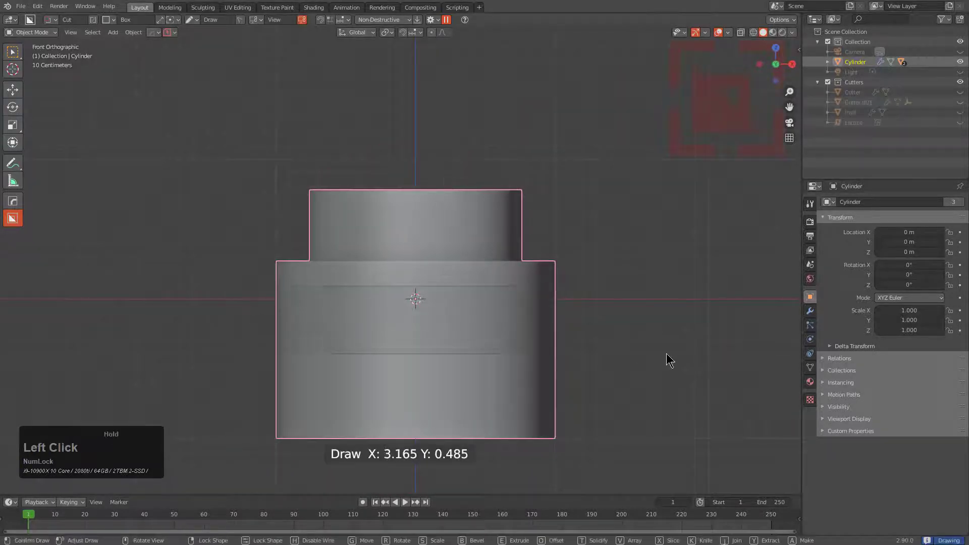
middle_click_drag(408, 305, 277, 302)
key("x")
key("x")
key("x")
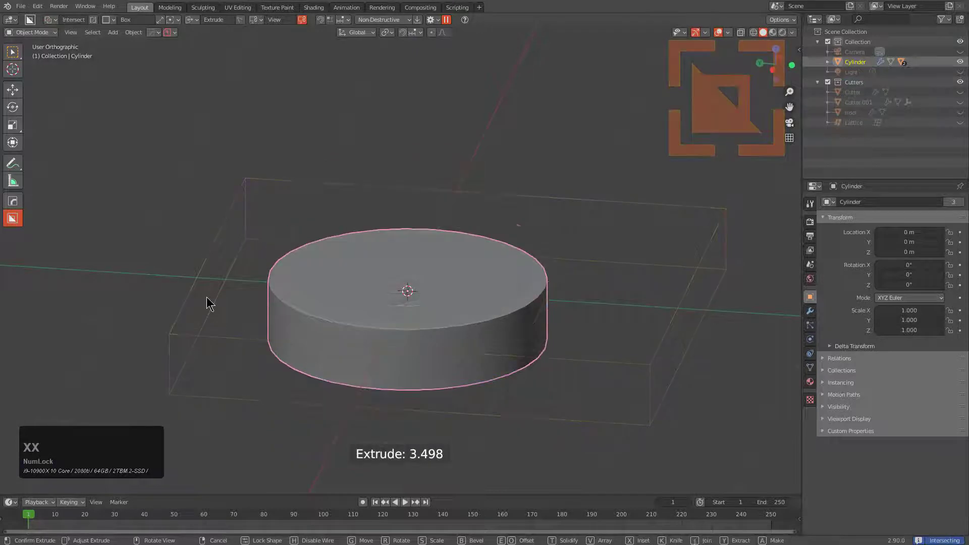
key("t")
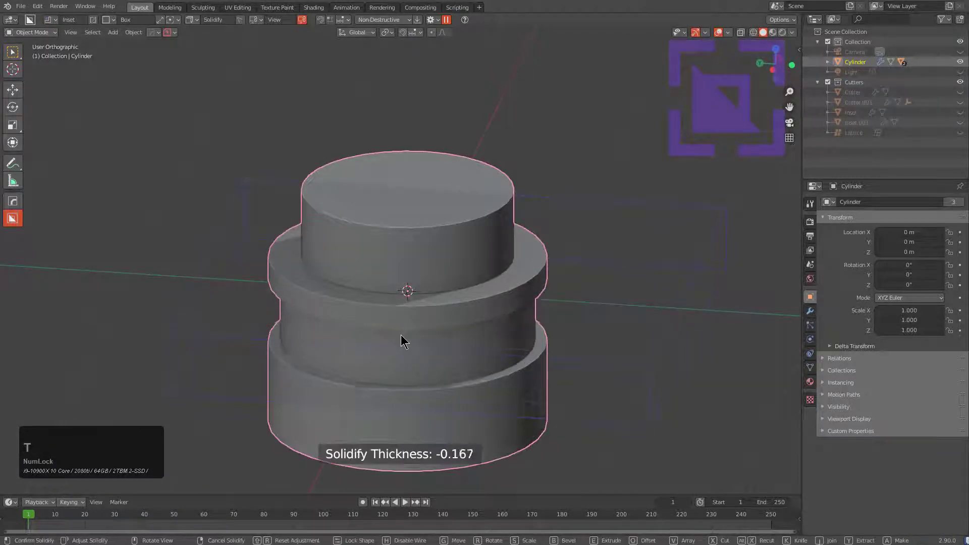
left_click(359, 278)
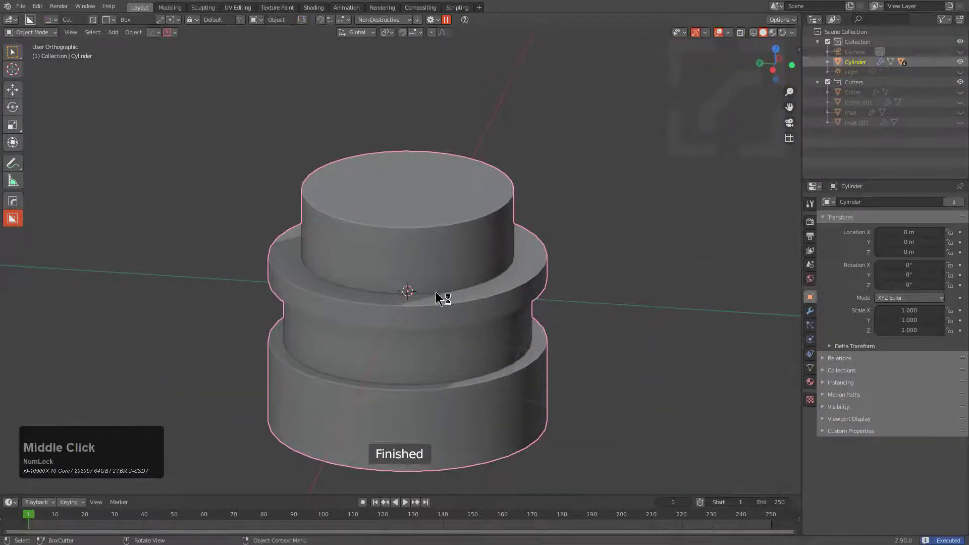
Step: Switch the cutter shape to Circle with snapping and cut a centred round recess into the collar's top face
scroll(410, 239, "up", 2)
middle_click_drag(410, 239, 438, 229)
key("d")
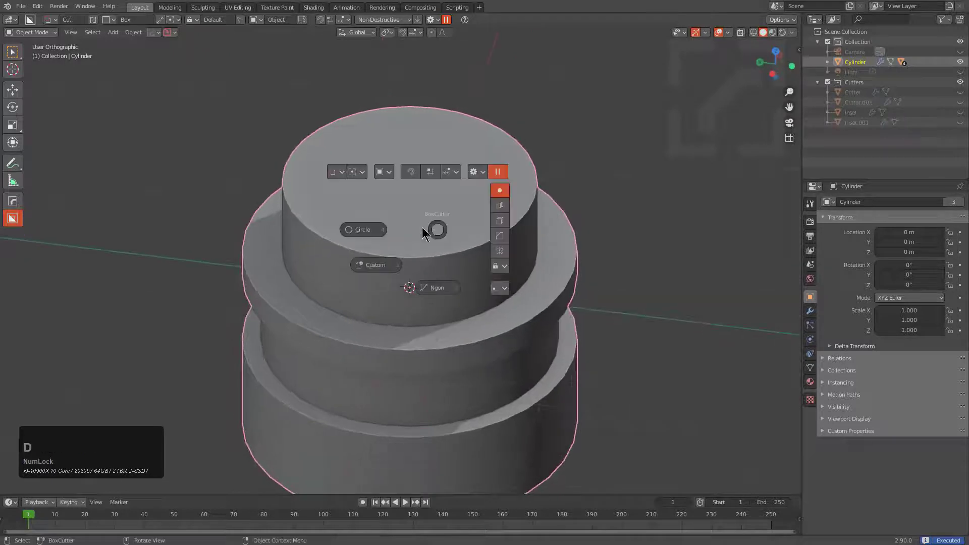
left_click(389, 239)
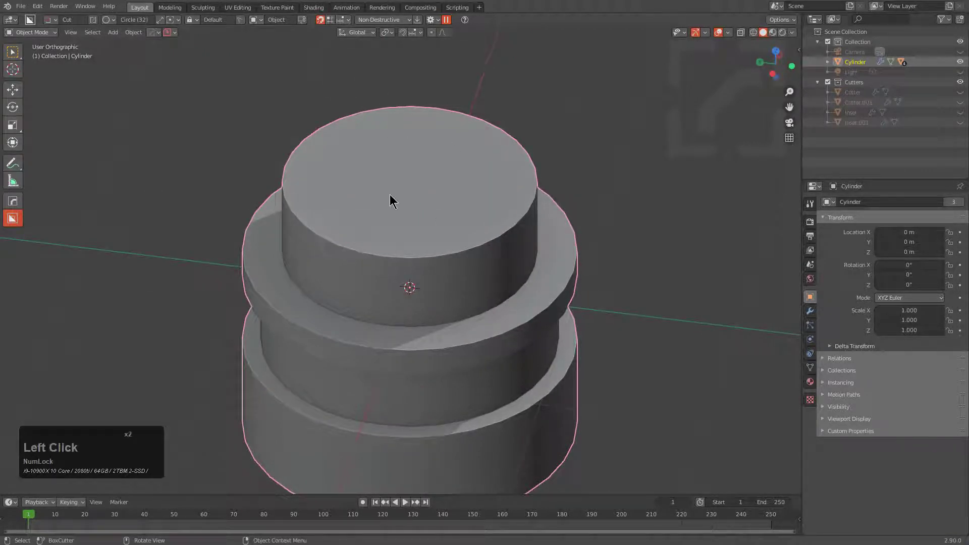
mouse_move(410, 182)
left_mouse_down()
mouse_move(521, 205)
mouse_move(414, 248)
left_mouse_up()
mouse_move(409, 417)
middle_mouse_down()
mouse_move(454, 316)
mouse_move(321, 272)
mouse_move(392, 248)
middle_mouse_up()
Step: Draw a small circle cutter centred on the recess floor and extend it vertically past the collar's rim
left_click_drag(424, 286, 427, 288, "ctrl")
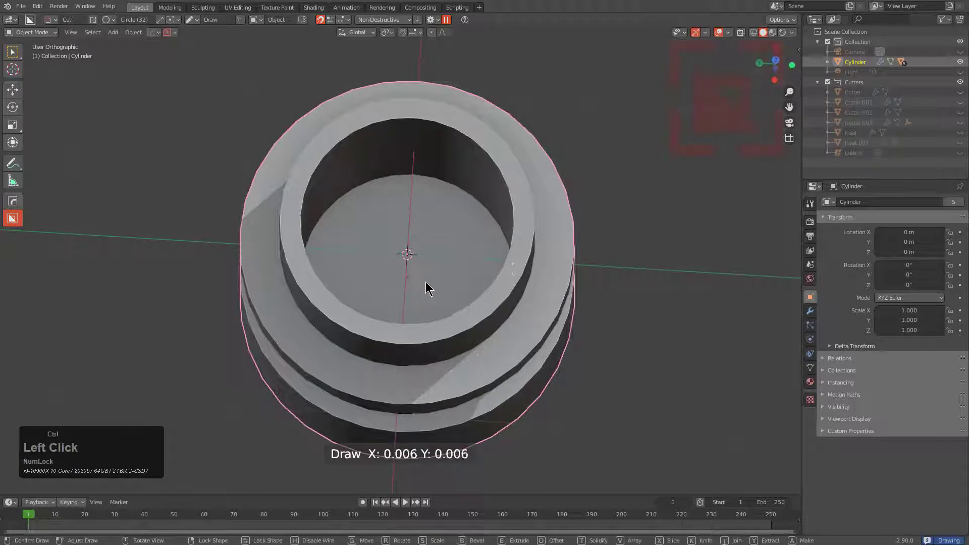
left_click_drag(516, 319, 490, 303)
middle_click_drag(489, 302, 471, 270)
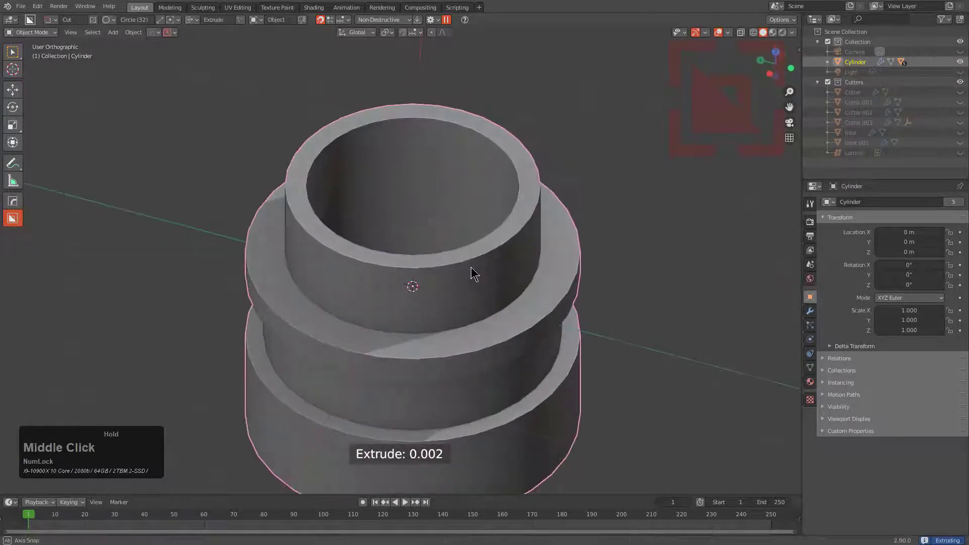
left_click_drag(417, 372, 460, 52)
middle_click_drag(442, 110, 433, 55)
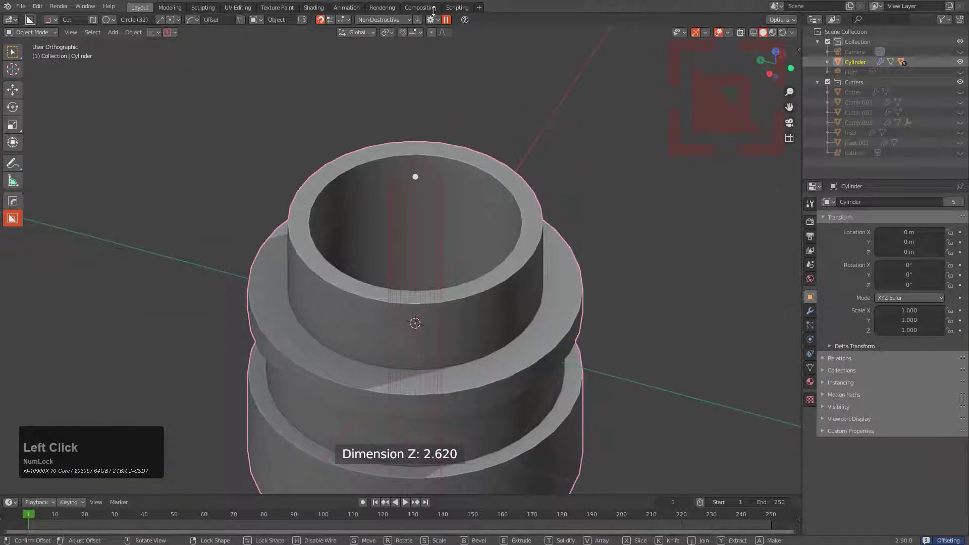
key("Tab")
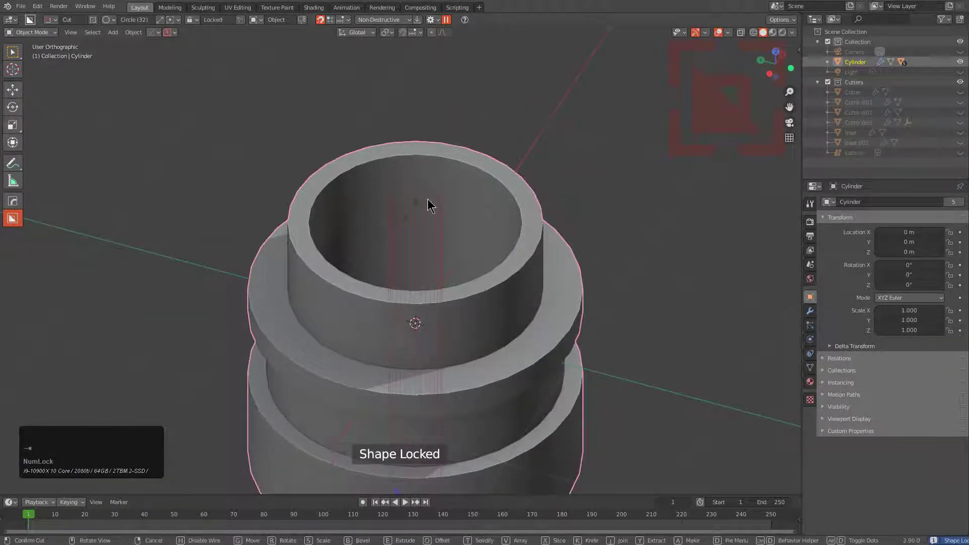
left_click_drag(419, 209, 472, 23)
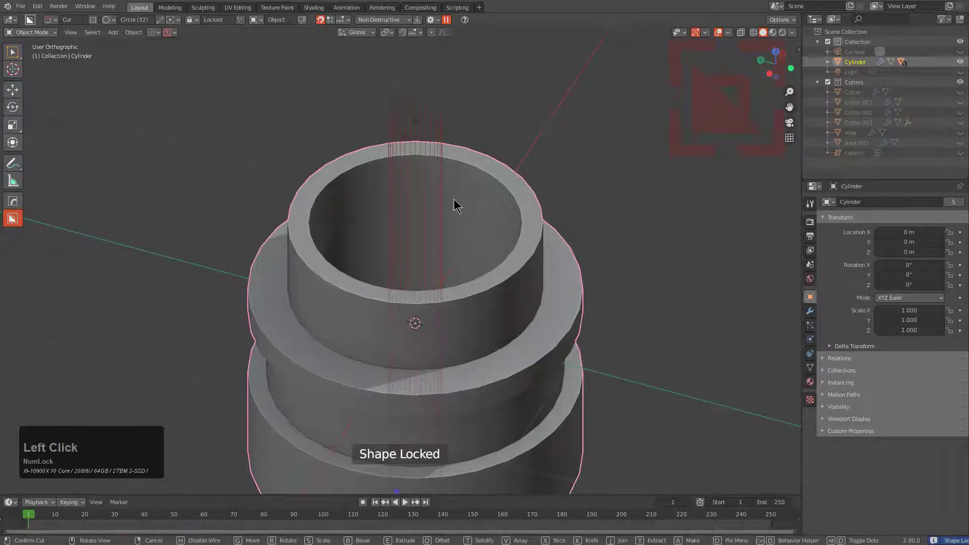
Step: Array the circle cutter radially as three copies around the axis and spread them outward into the collar's wall
middle_click_drag(456, 206, 460, 288)
key("v")
key("v")
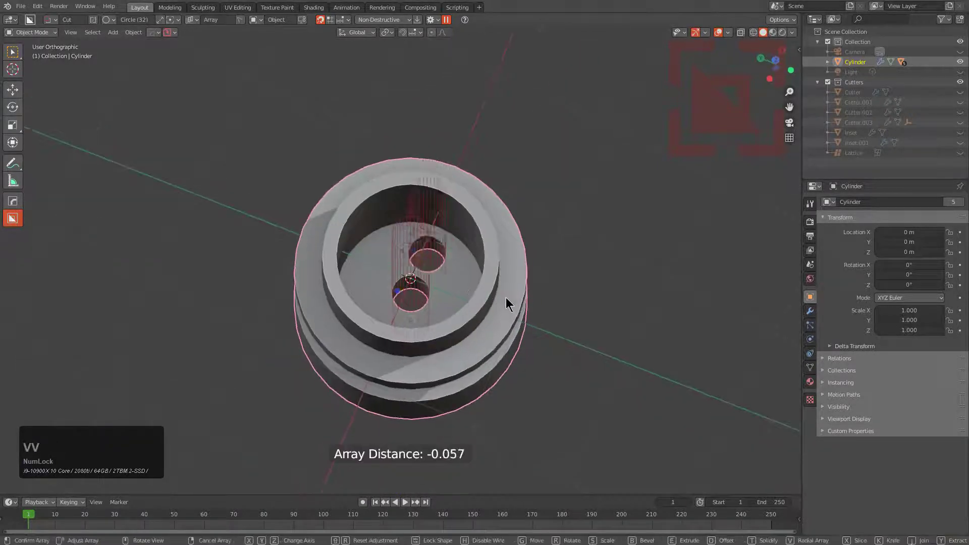
left_click(802, 338)
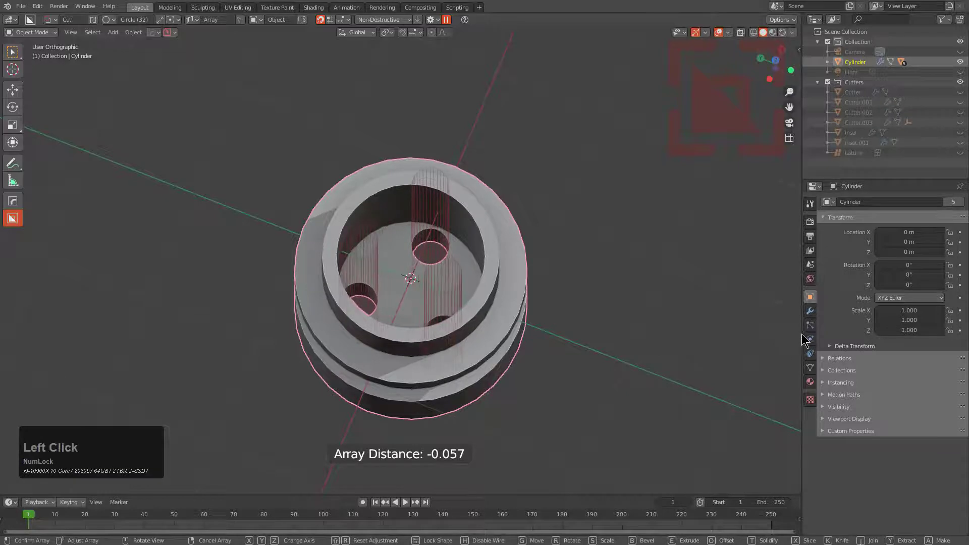
left_click(518, 263)
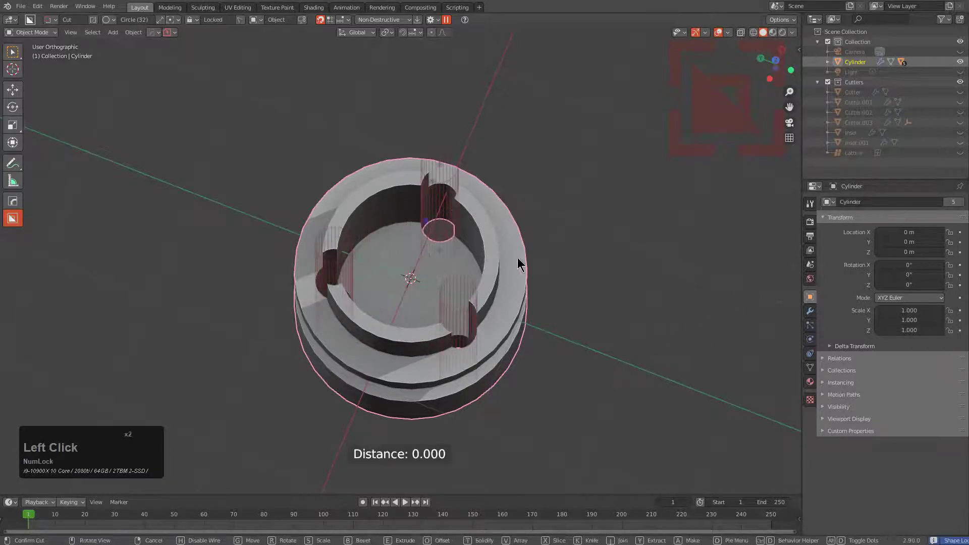
Step: Extend the three circle cutters down through the shoulder into the base and apply the cut
middle_click_drag(518, 264, 507, 293)
scroll(507, 293, "down", 2)
left_click_drag(477, 314, 516, 314)
middle_click_drag(517, 314, 469, 313)
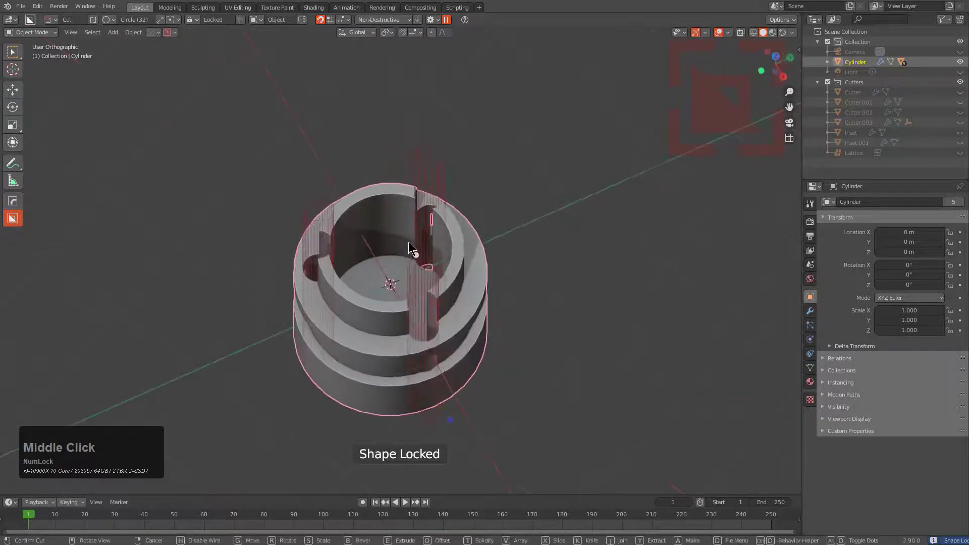
mouse_move(419, 254)
left_mouse_down()
mouse_move(465, 329)
mouse_move(351, 304)
left_mouse_up()
middle_click_drag(450, 258, 594, 243)
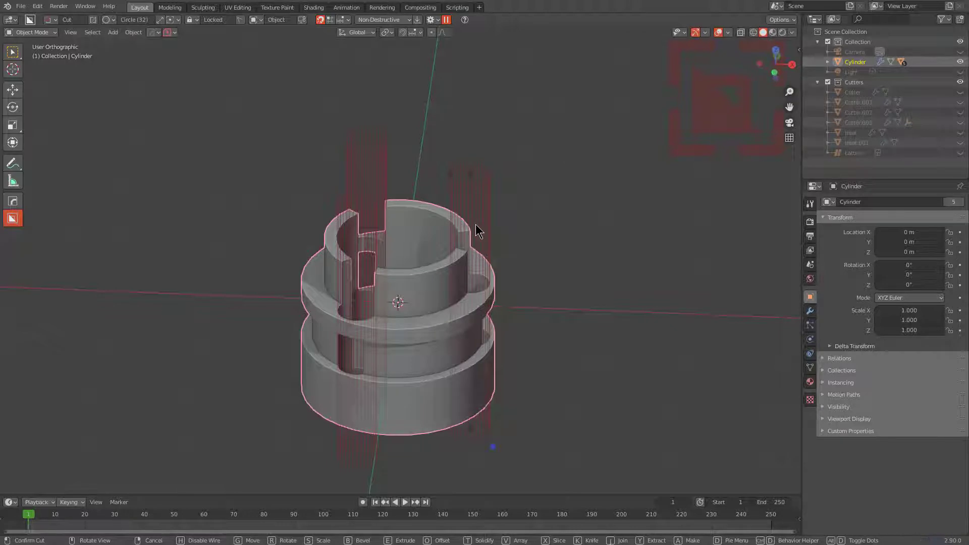
left_click(475, 224)
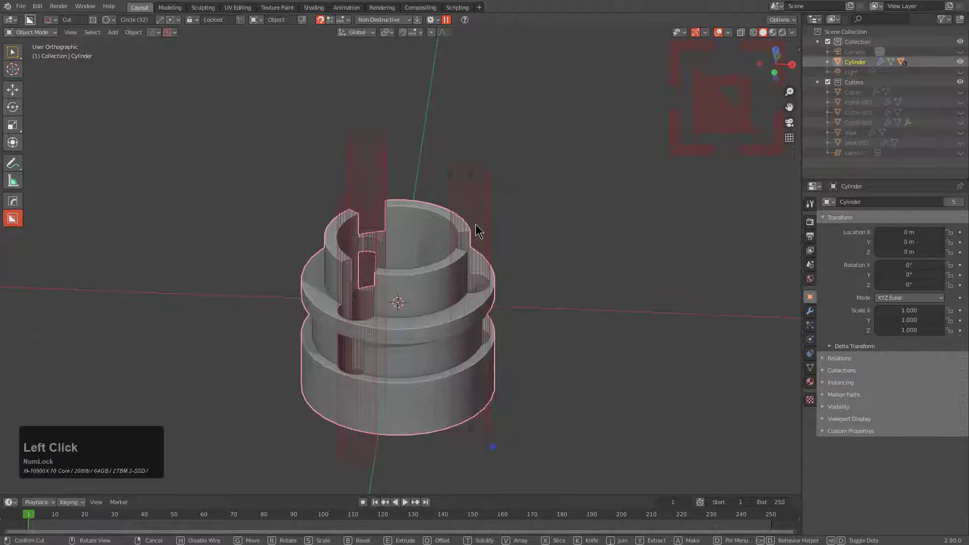
middle_click_drag(474, 225, 461, 259)
scroll(461, 258, "down", 1)
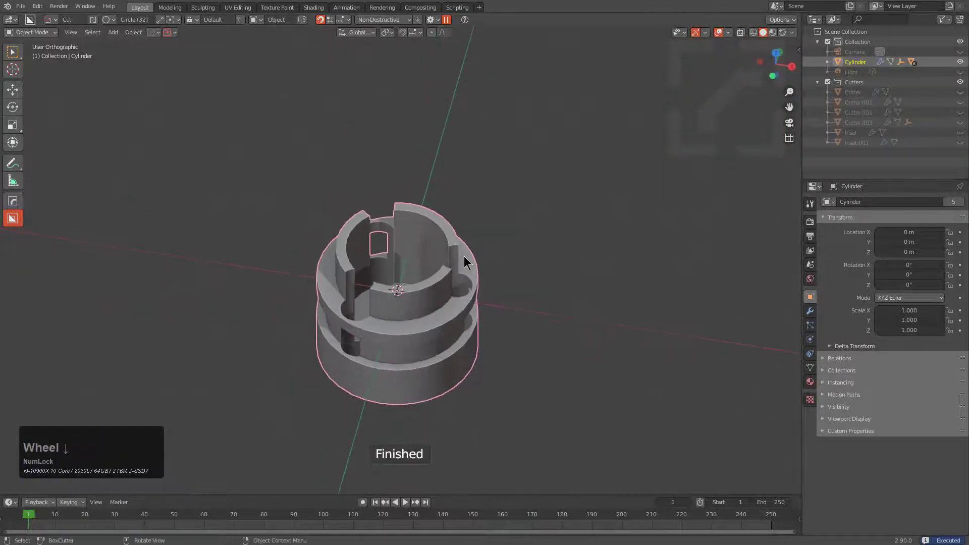
Step: Switch the cutter shape back to Box
scroll(464, 256, "up", 3)
key("d")
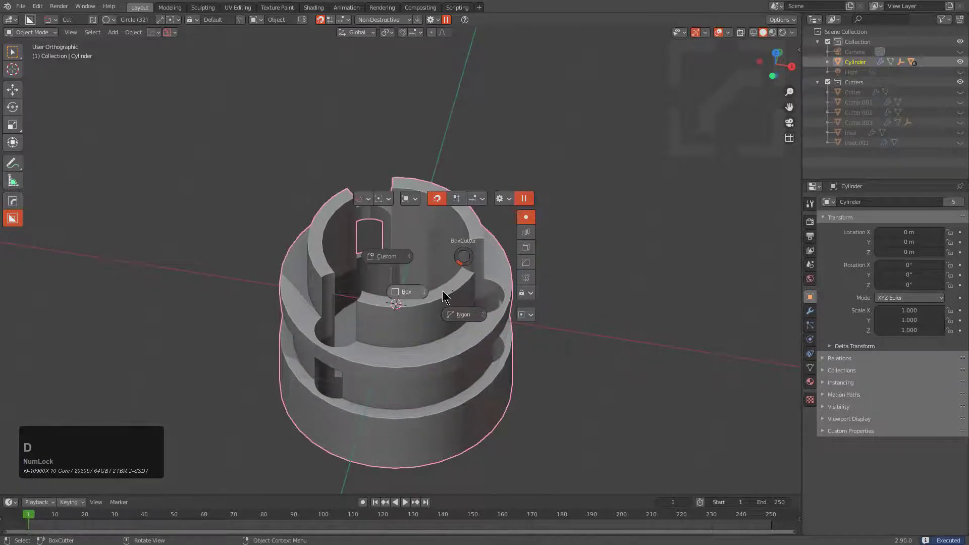
key("d")
key("d")
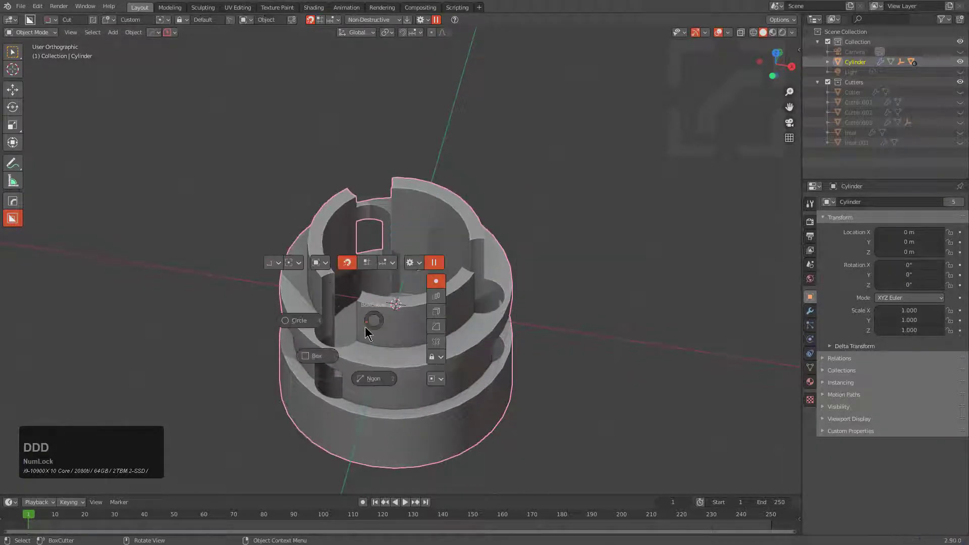
left_click(319, 357)
Step: Try to isolate a disc from the base by intersecting a wide box cutter drawn across it, then undo it
middle_click_drag(439, 349, 488, 302)
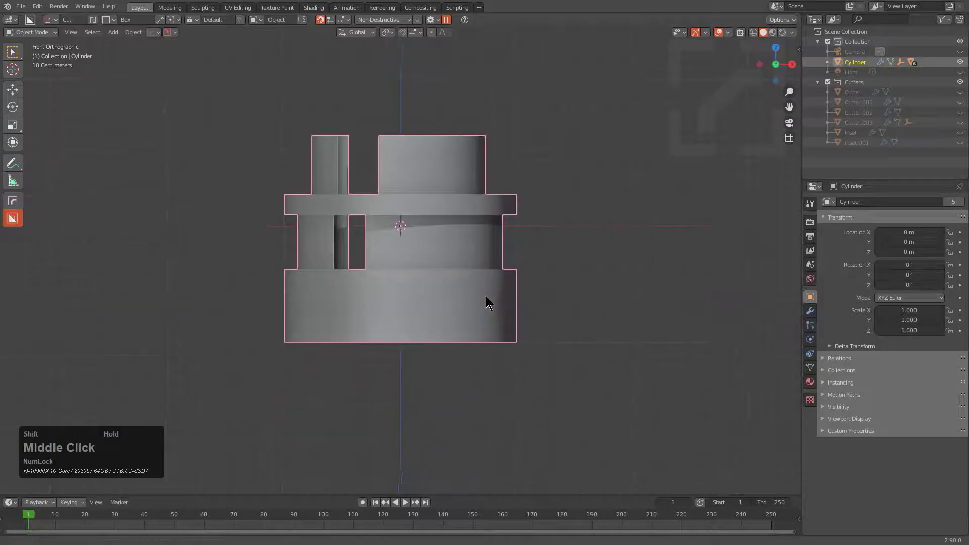
scroll(488, 303, "up", 1)
mouse_move(510, 306)
left_mouse_down()
mouse_move(226, 350)
mouse_move(237, 355)
left_mouse_up()
middle_click_drag(237, 355, 287, 363)
key("x")
key("x")
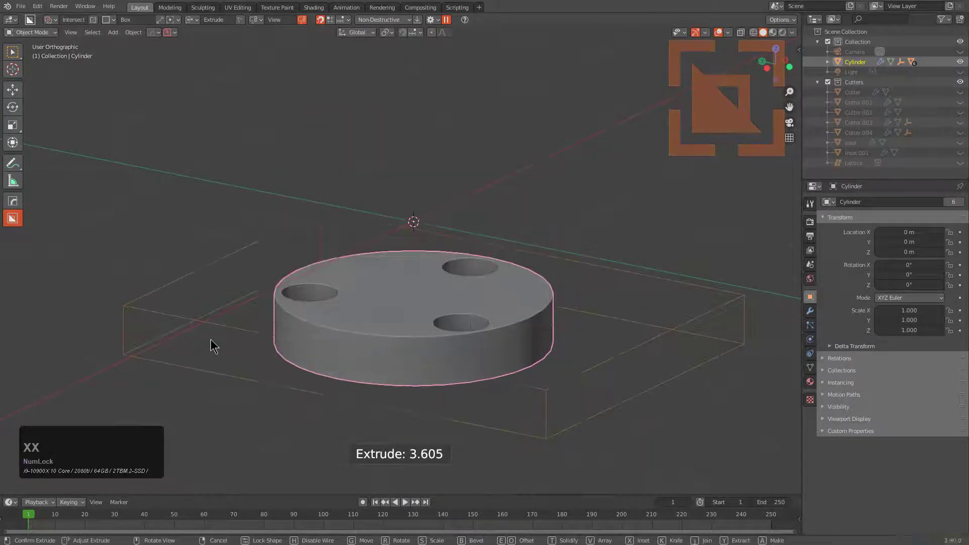
middle_click_drag(197, 324, 413, 271)
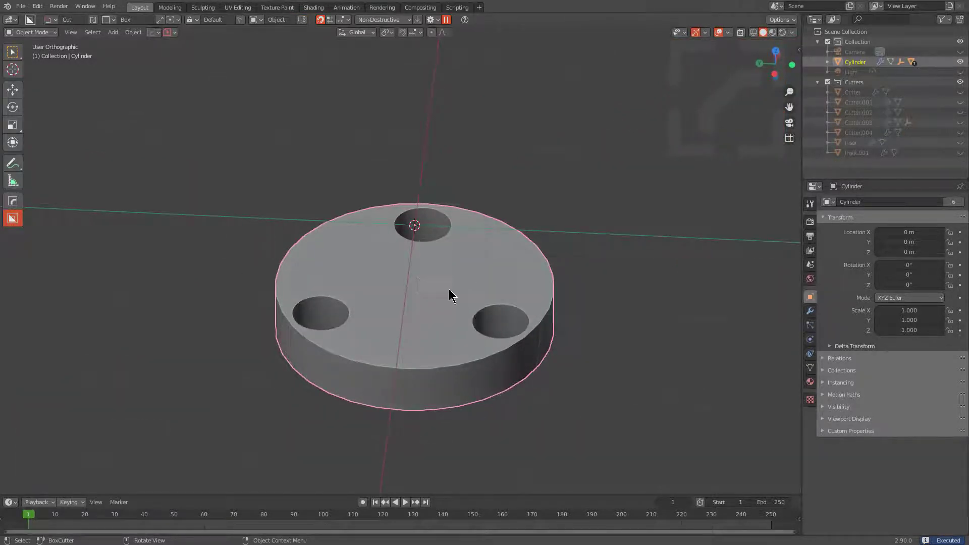
key("ctrl+z")
Step: Slice the model with three wide horizontal boxes: across the collar, about 3.244 by 0.246 above the base, and about 3.034 by 0.250 at the bottom
middle_click_drag(522, 205, 386, 162)
mouse_move(252, 130)
left_mouse_down()
mouse_move(642, 197)
mouse_move(673, 217)
left_mouse_up()
key("x")
mouse_move(247, 258)
left_mouse_down()
mouse_move(612, 310)
mouse_move(691, 309)
mouse_move(698, 288)
left_mouse_up()
key("x")
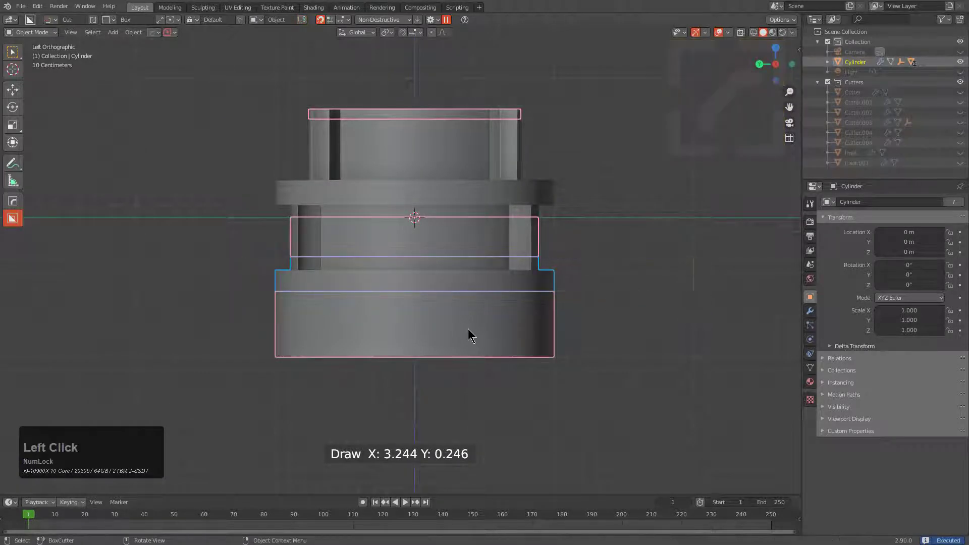
left_click_drag(640, 381, 229, 350)
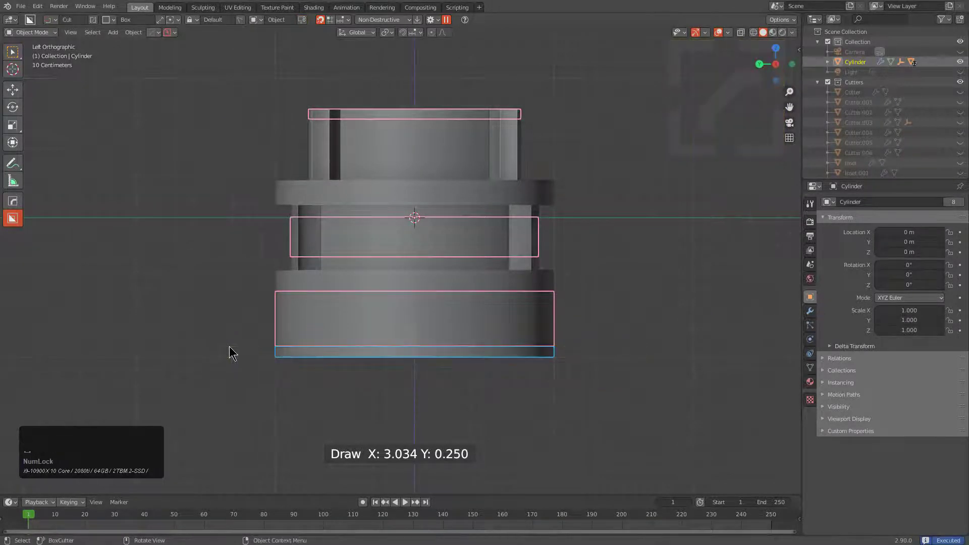
mouse_move(392, 329)
middle_mouse_down()
mouse_move(448, 328)
mouse_move(512, 348)
mouse_move(283, 299)
middle_mouse_up()
left_click_drag(283, 298, 668, 318)
key("x")
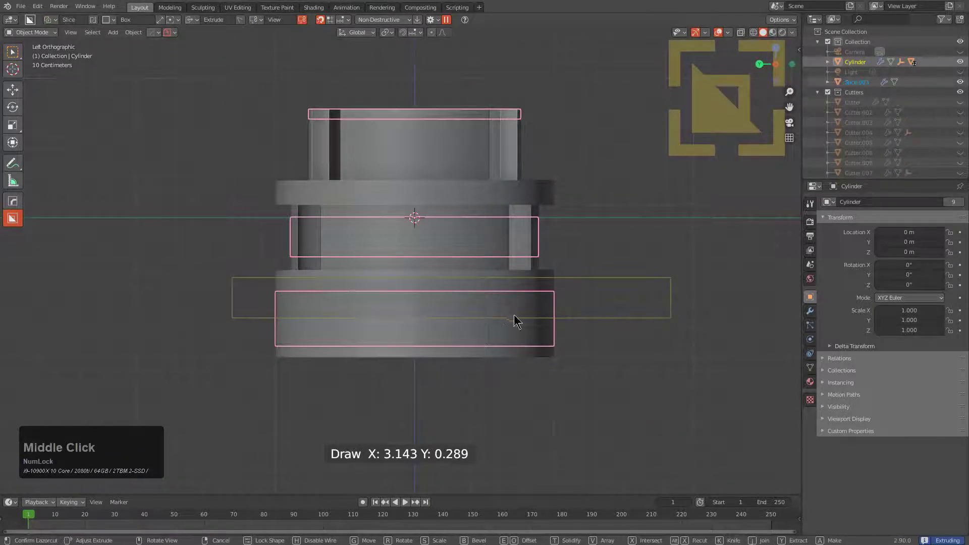
middle_click_drag(514, 314, 584, 329)
key("x")
key("x")
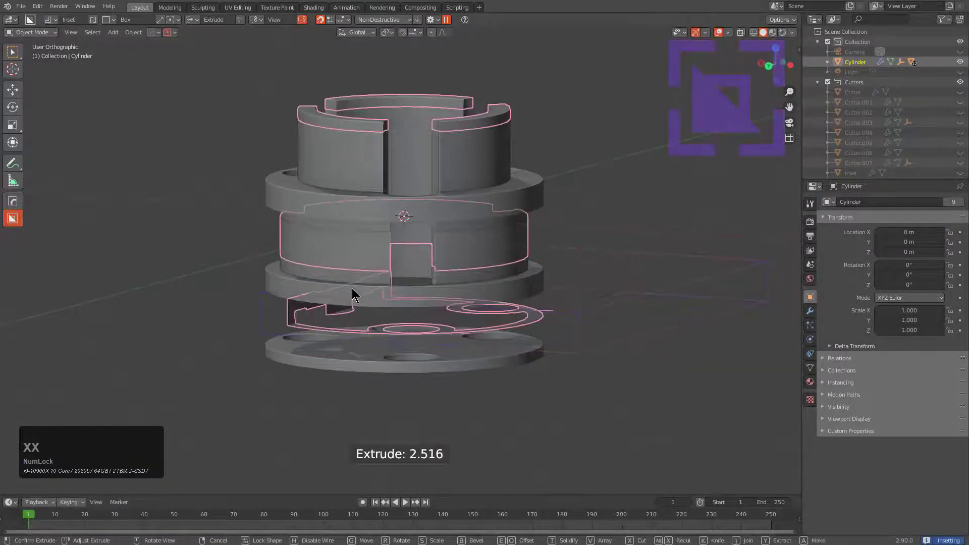
key("x")
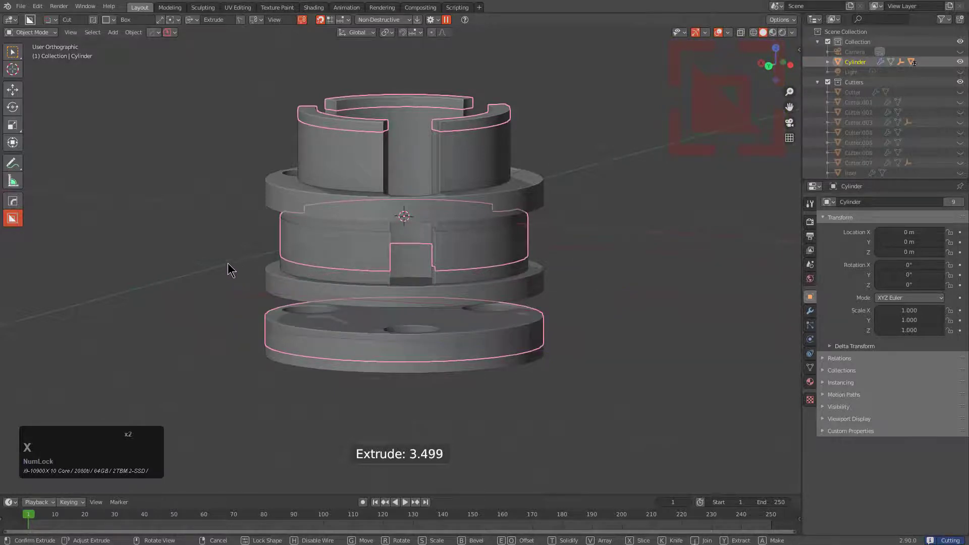
key("x")
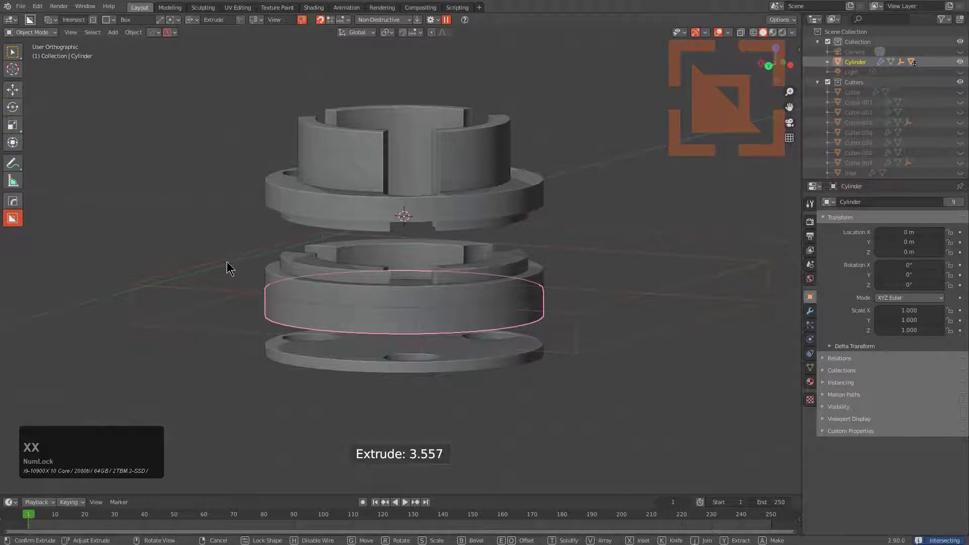
key("x")
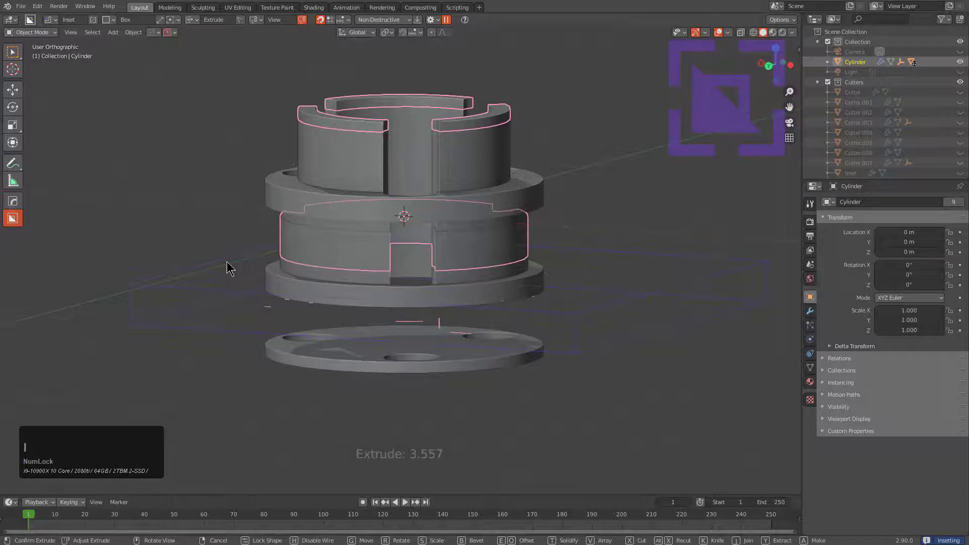
key("x")
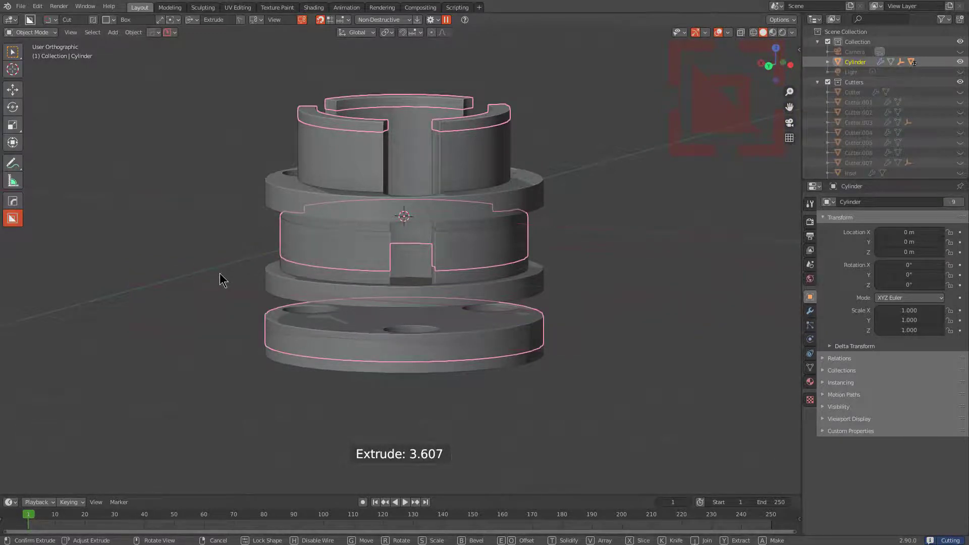
right_click(320, 286)
Step: Add a Weld modifier to the sliced cylinder with a merge threshold of 0.0152
middle_click_drag(320, 286, 434, 321)
scroll(495, 292, "down", 1)
key("q")
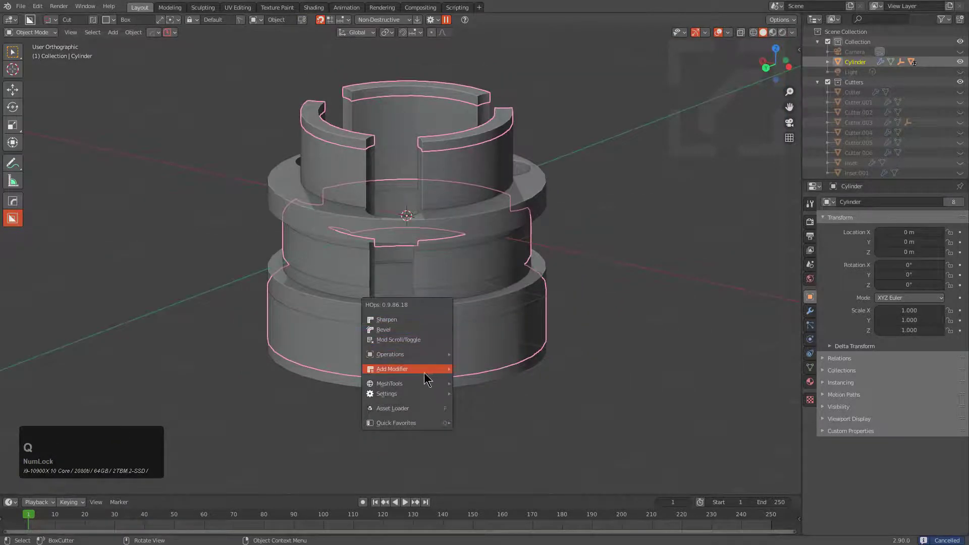
mouse_move(424, 372)
left_click(565, 389)
scroll(565, 390, "up", 3)
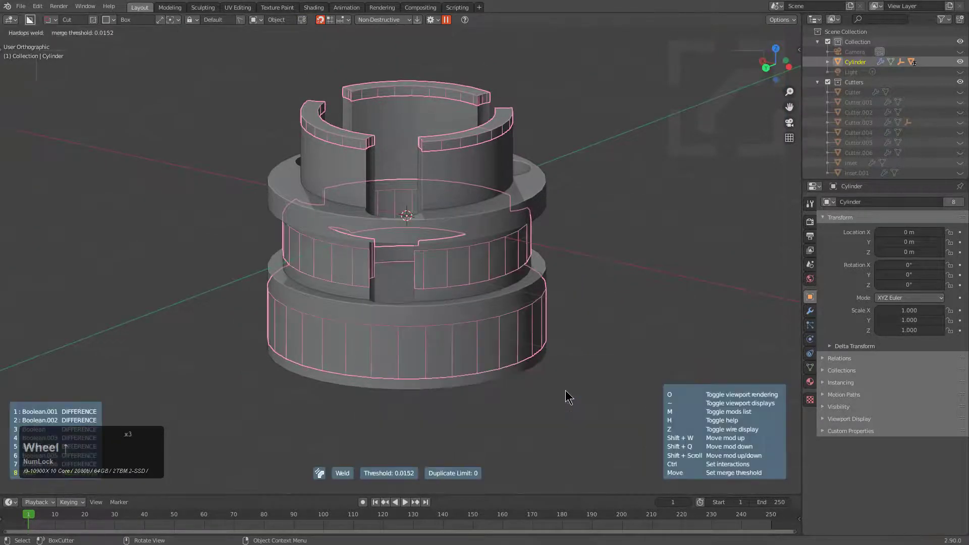
left_click(565, 390)
Step: Apply the visual geometry of the sliced pieces to their meshes and separate them by loose parts
key("ctrl+a")
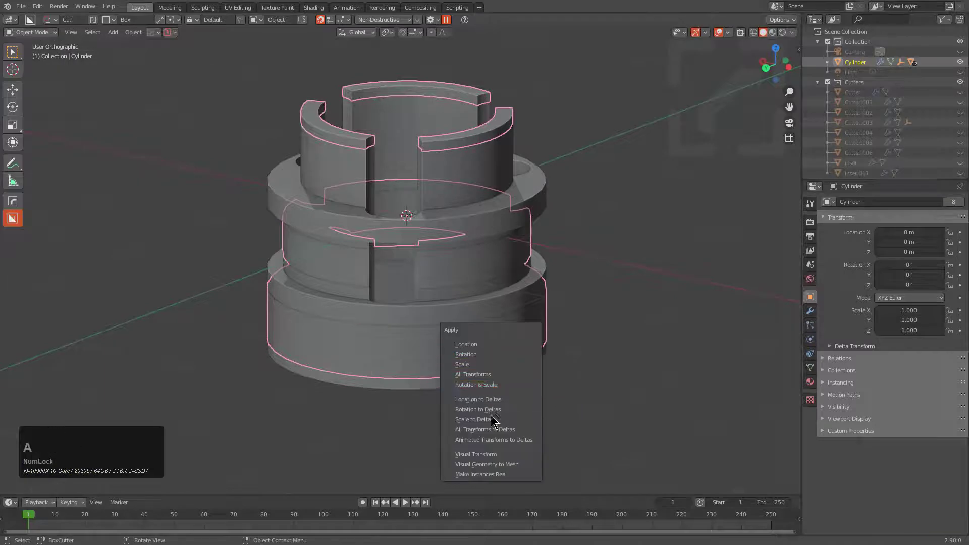
left_click(487, 464)
key("Tab")
key("p")
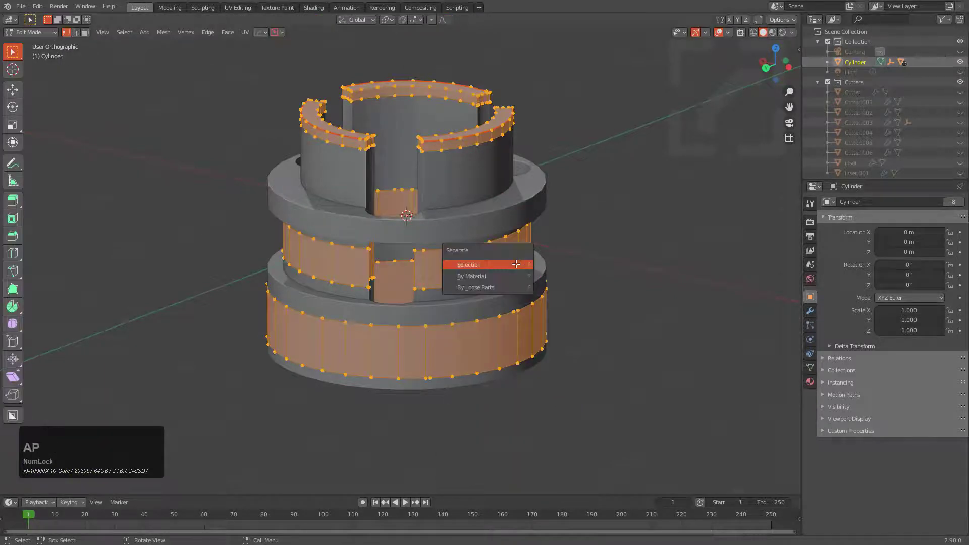
left_click(506, 287)
key("Tab")
Step: Select the tall lower base piece and draw a wide box cutter about 2.872 by 0.311 across it in side view
left_click(488, 347)
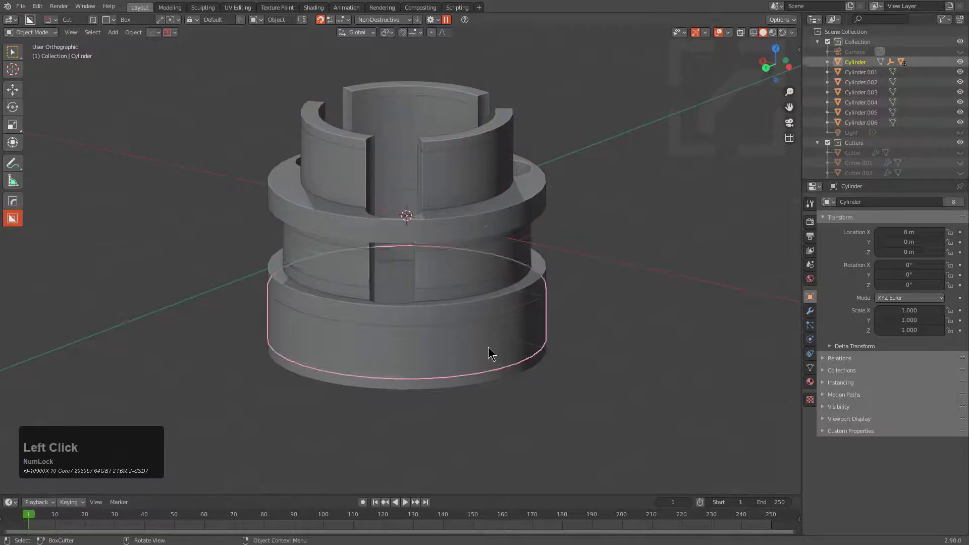
middle_click_drag(488, 346, 273, 282)
left_click_drag(272, 282, 553, 333)
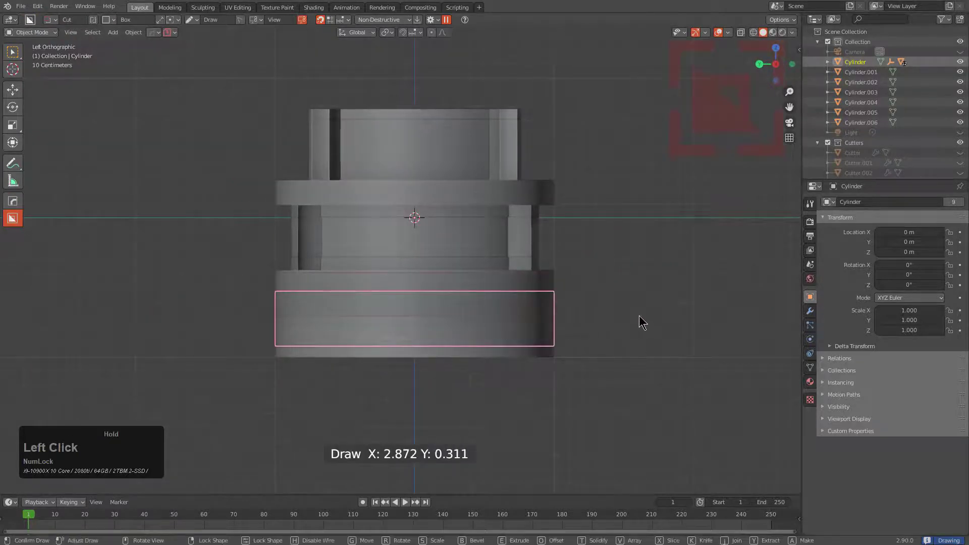
left_click_drag(638, 316, 640, 316)
middle_click_drag(639, 316, 526, 331)
Step: Switch the box cutter to Inset, extrude it through the base, give it a Solidify thickness and apply the groove
key("x")
key("x")
key("x")
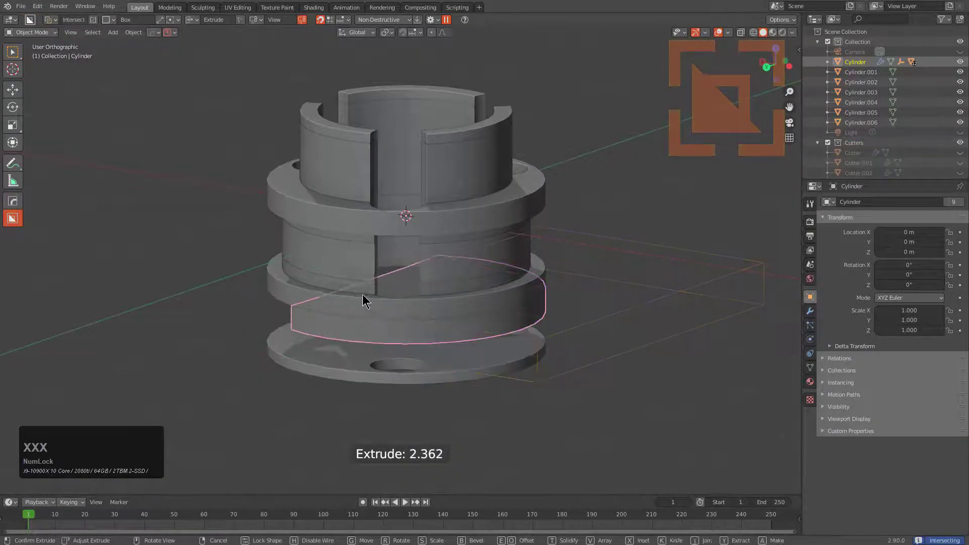
key("x")
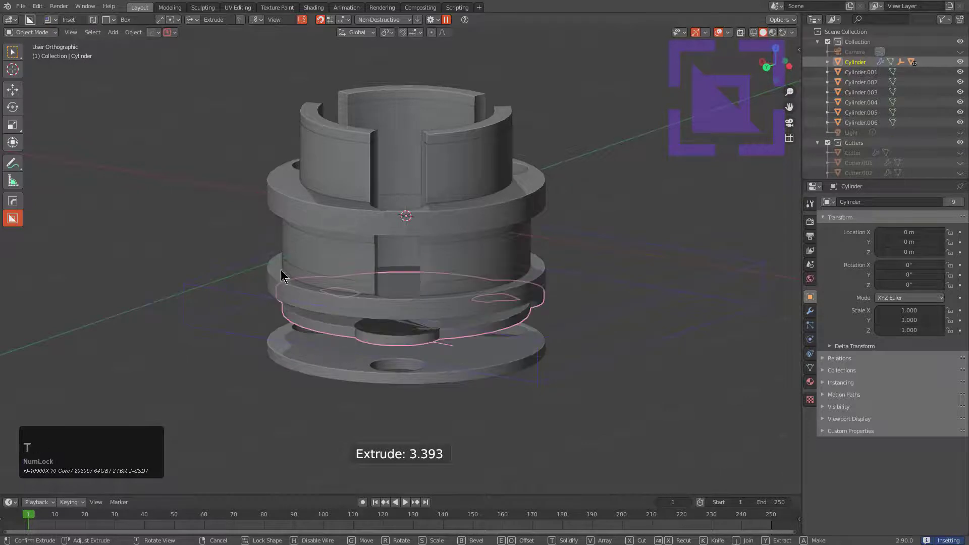
key("t")
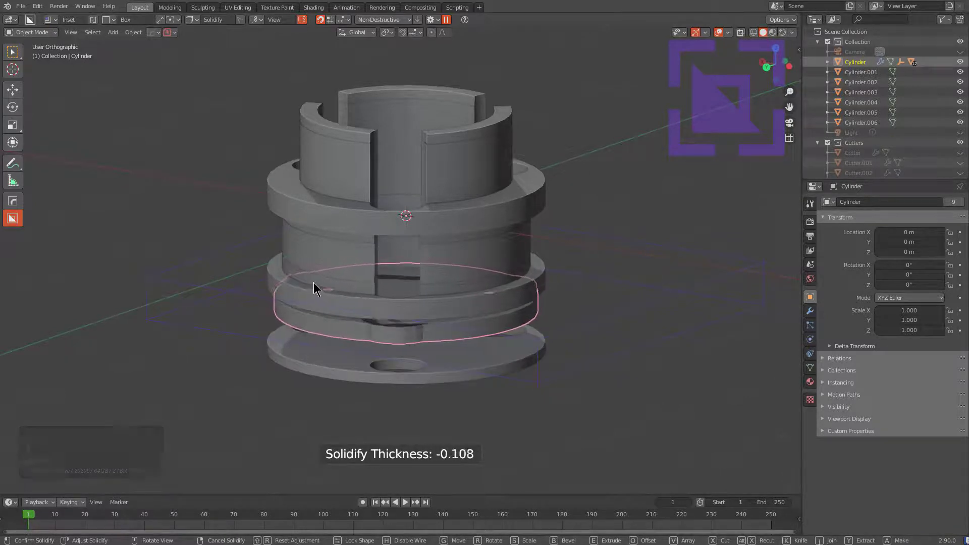
left_click(411, 309)
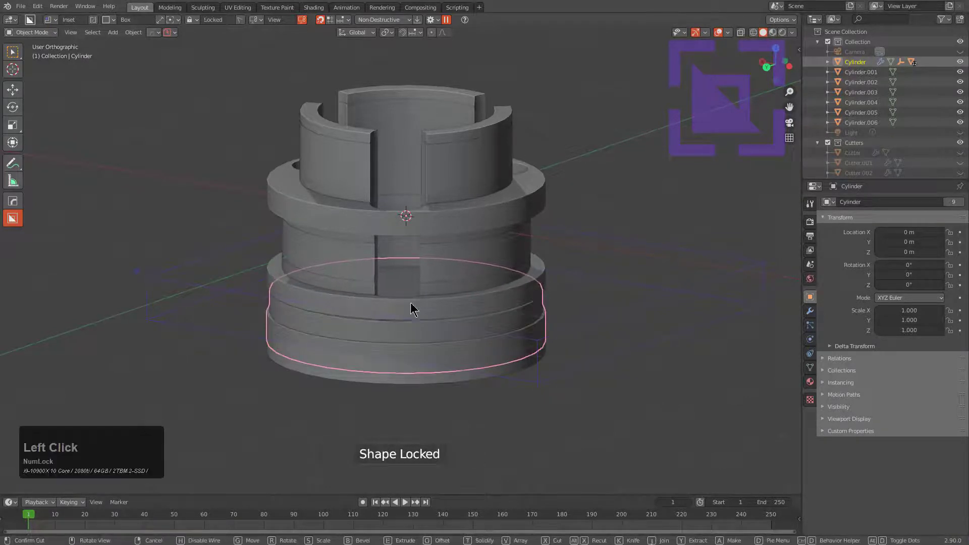
left_click(411, 302)
Step: Cut a rectangular notch into the side of the base at the inset groove with a box cutter
mouse_move(439, 310)
middle_mouse_down()
mouse_move(455, 309)
mouse_move(425, 307)
middle_mouse_up()
left_click_drag(356, 267, 473, 314)
middle_click_drag(473, 314, 474, 335)
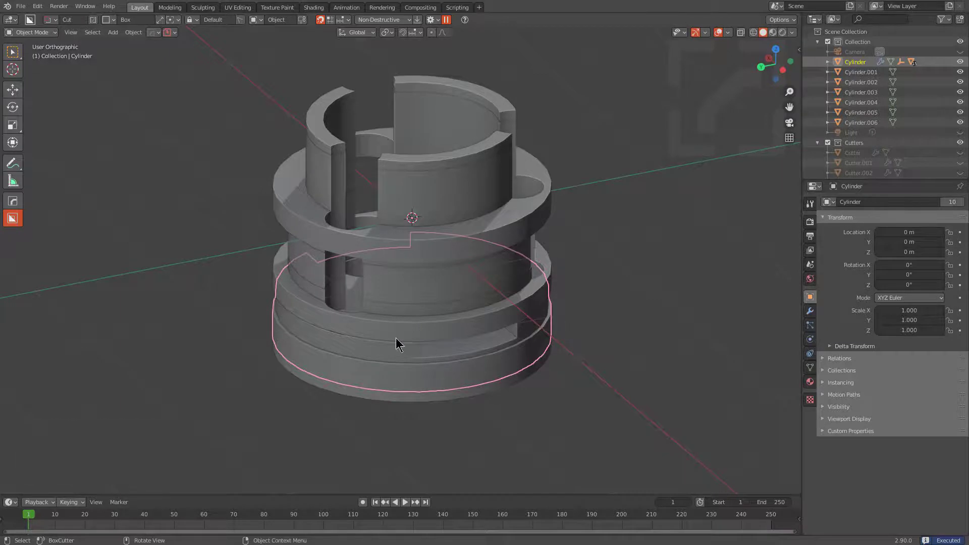
Step: Examine the groove, notch and circular holes in the base from several angles, using X-ray shading
middle_click_drag(447, 362, 358, 350)
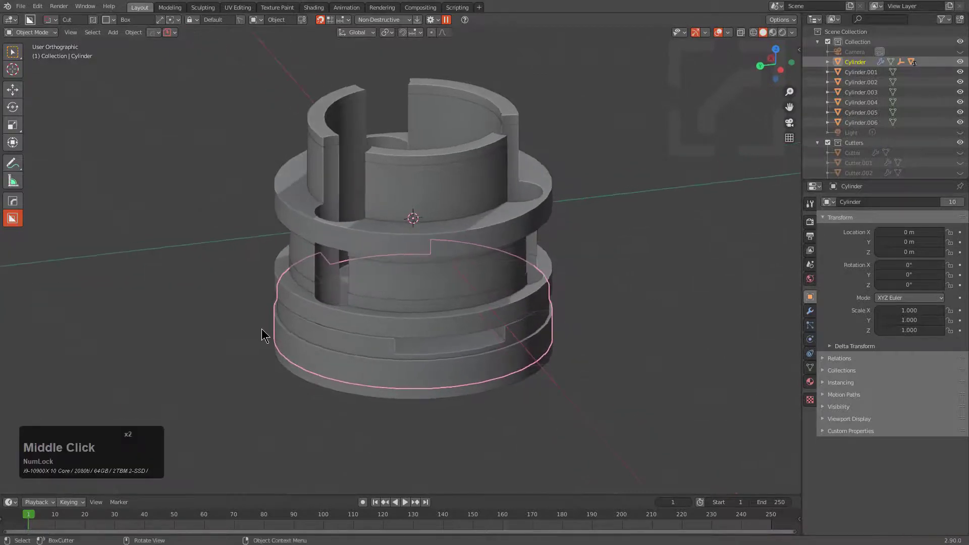
middle_click_drag(422, 353, 295, 339)
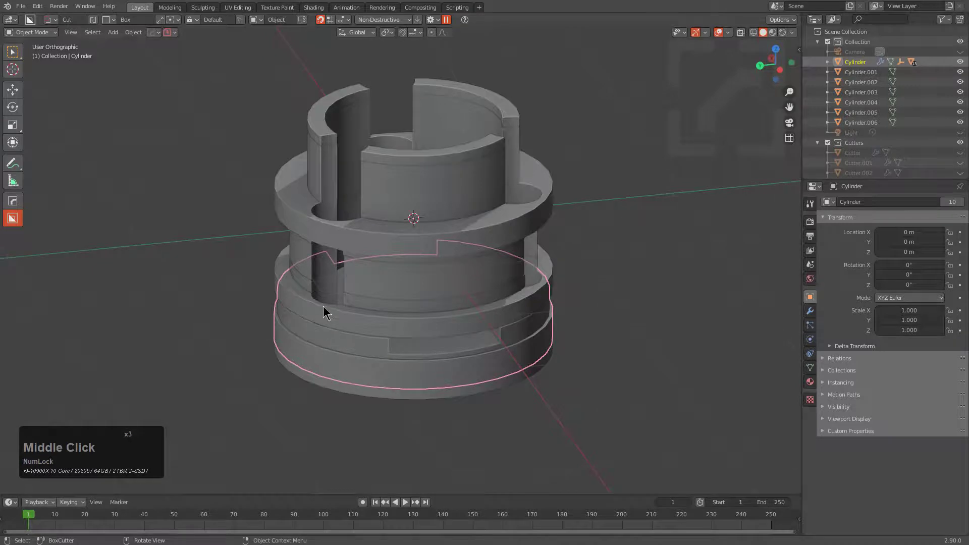
middle_click_drag(320, 307, 417, 288)
scroll(418, 294, "up", 5)
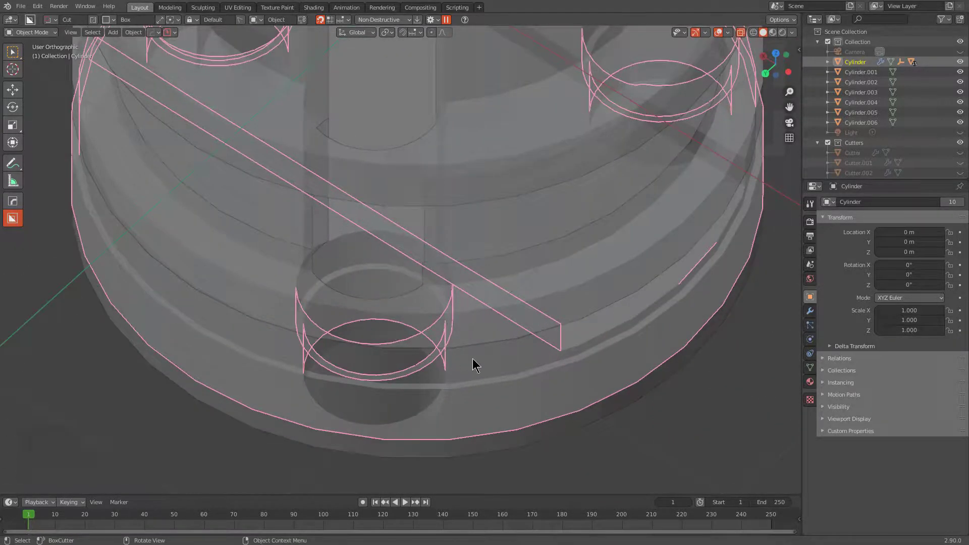
scroll(479, 353, "down", 2)
scroll(492, 343, "down", 3)
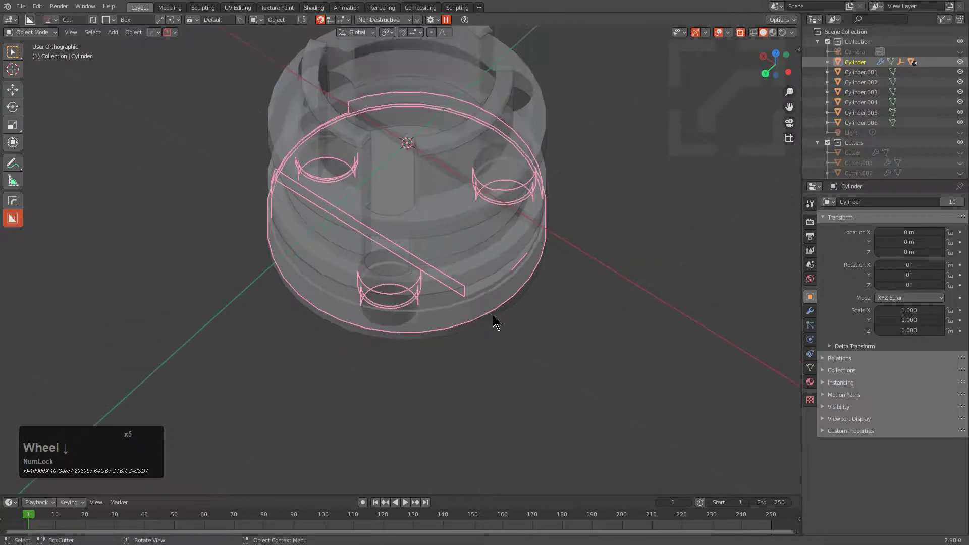
middle_click_drag(493, 265, 491, 360)
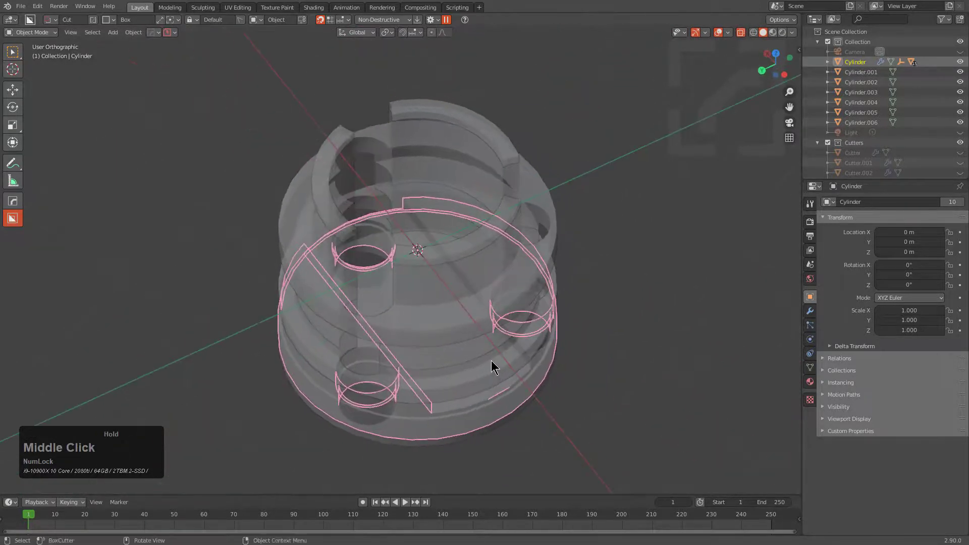